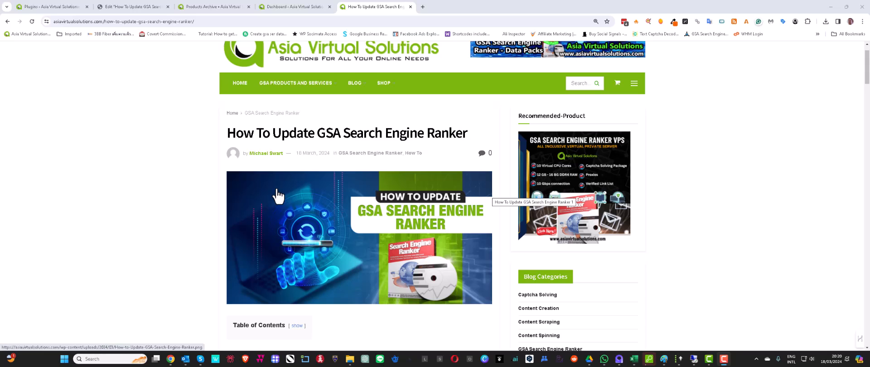
- Read through the How To Update GSA Search Engine Ranker blog post from top to bottom
scroll(278, 196, "down", 1)
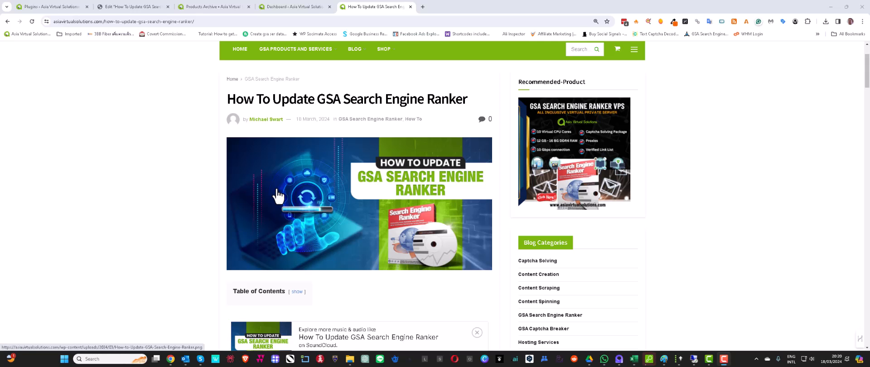
scroll(278, 197, "down", 5)
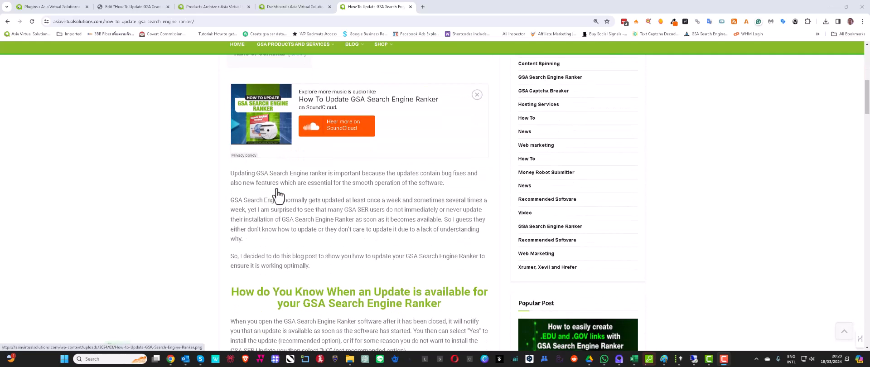
scroll(278, 196, "down", 2)
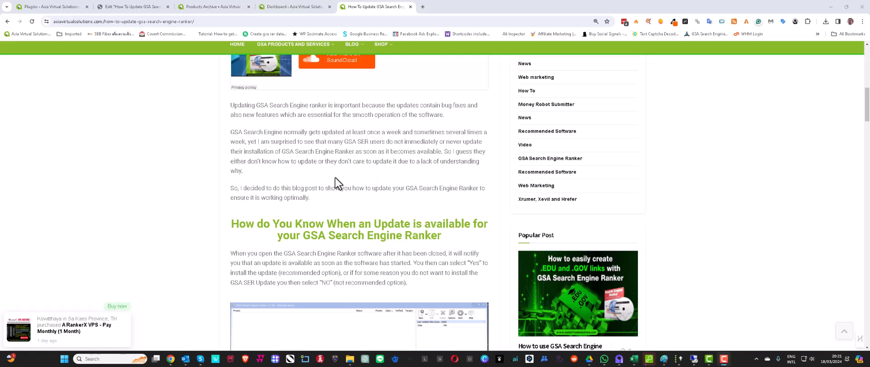
scroll(336, 178, "down", 2)
scroll(338, 178, "up", 3)
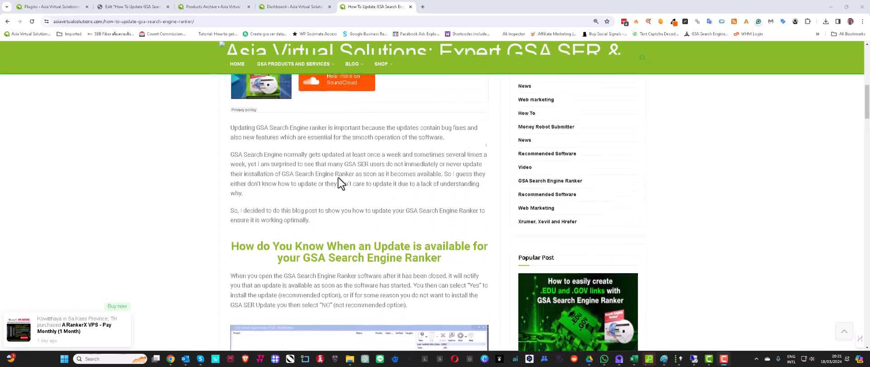
scroll(338, 177, "down", 2)
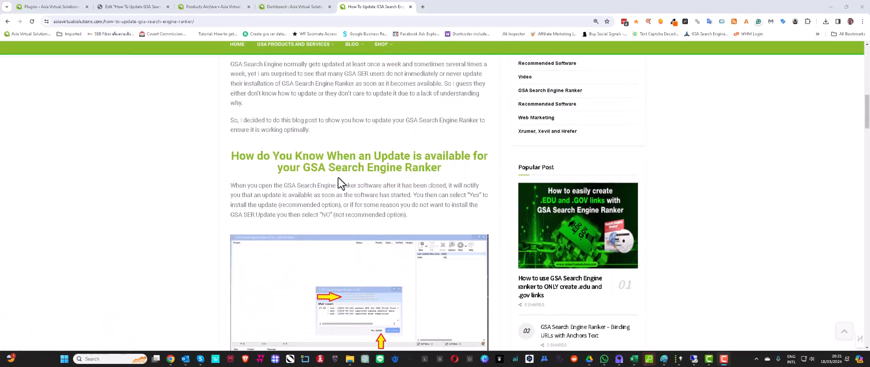
scroll(338, 178, "down", 6)
scroll(338, 178, "up", 10)
scroll(337, 178, "up", 5)
scroll(338, 177, "down", 2)
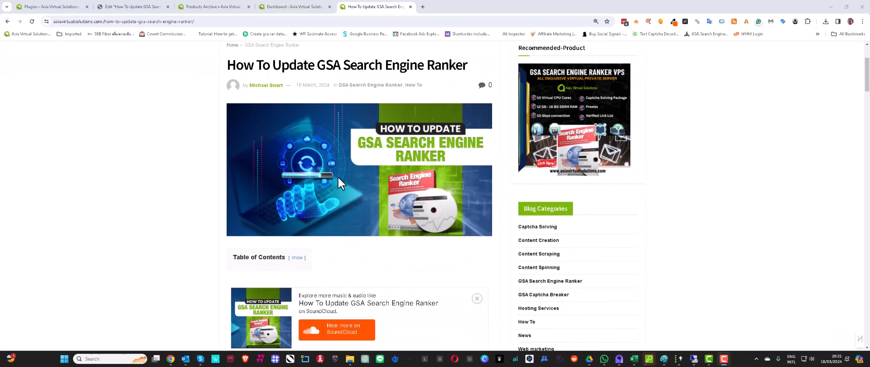
scroll(338, 177, "down", 15)
scroll(338, 177, "down", 10)
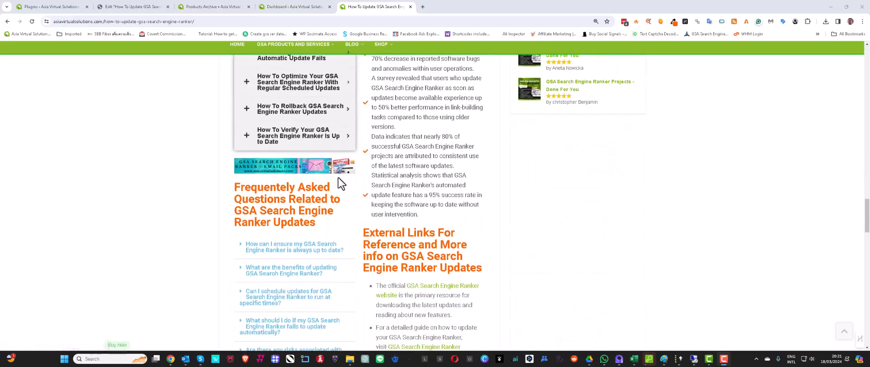
scroll(338, 178, "down", 1)
scroll(337, 178, "up", 2)
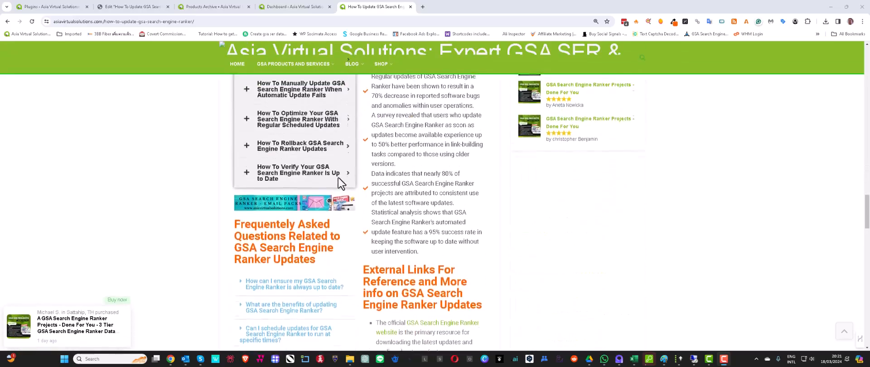
scroll(338, 177, "up", 3)
scroll(362, 178, "down", 4)
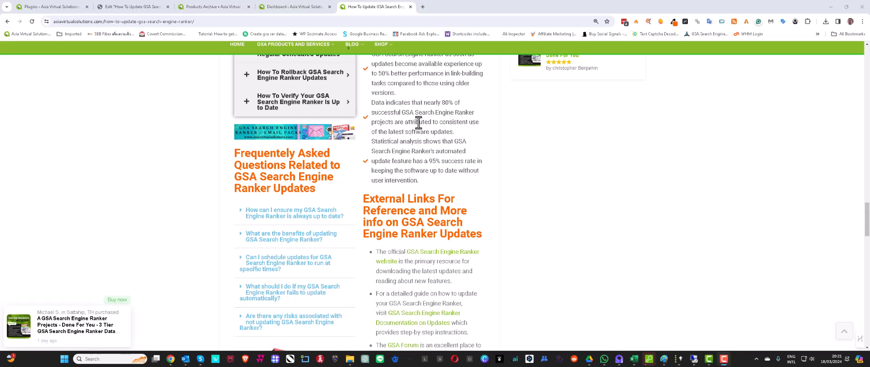
scroll(421, 129, "up", 4)
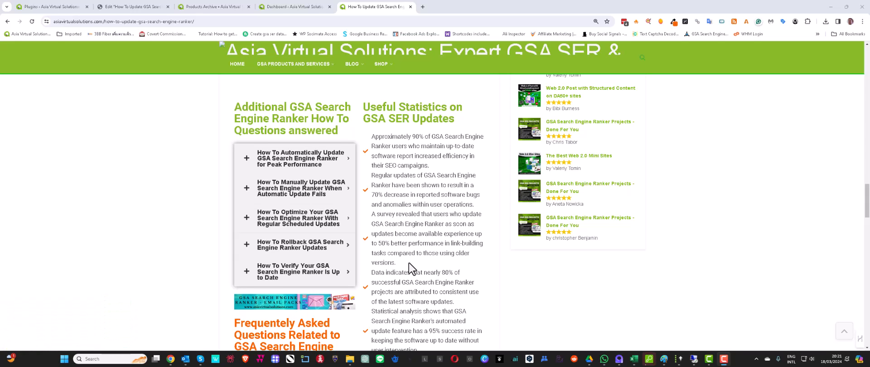
scroll(411, 268, "down", 15)
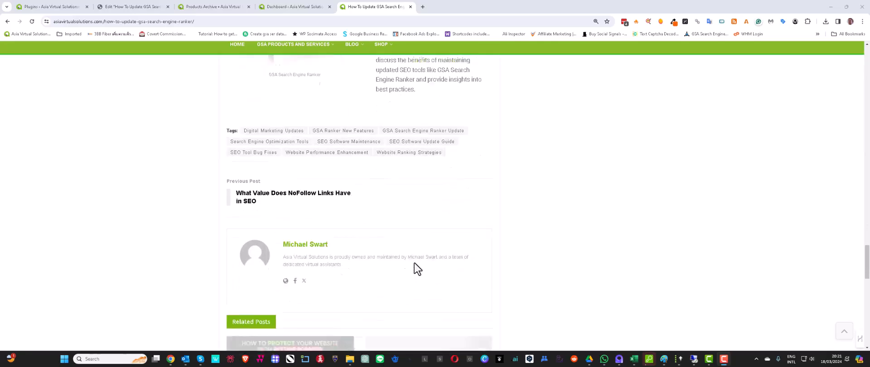
scroll(414, 263, "up", 20)
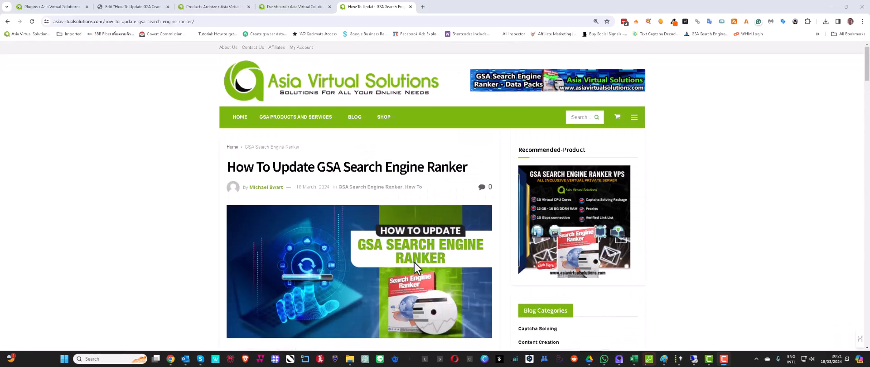
scroll(414, 263, "down", 2)
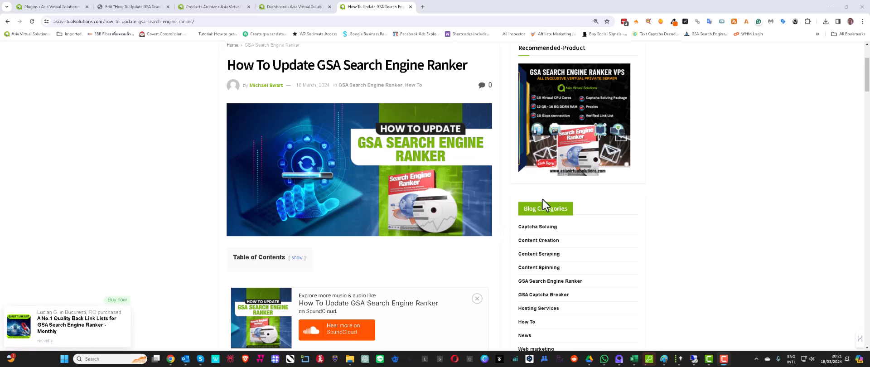
- Switch to the remote server desktop and browse File Explorer's navigation pane
left_click(693, 359)
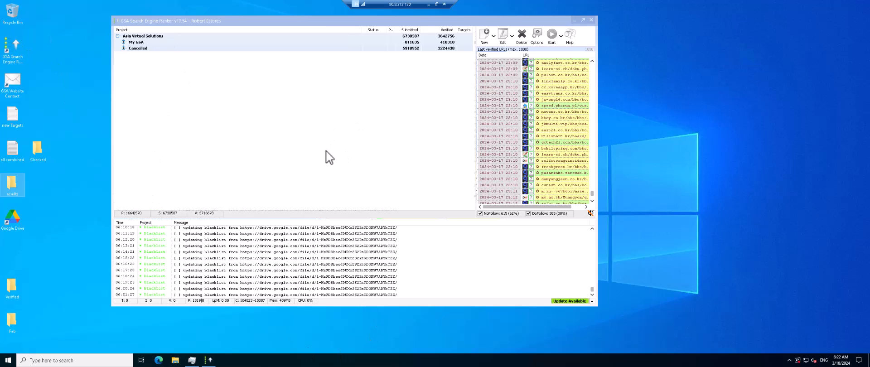
left_click(179, 363)
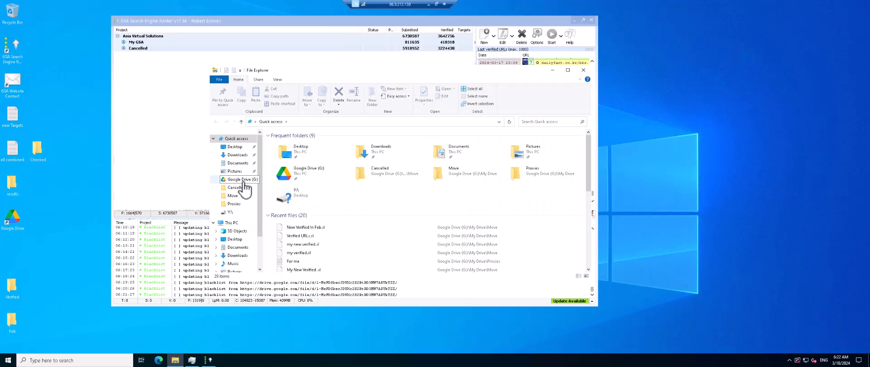
scroll(244, 180, "down", 2)
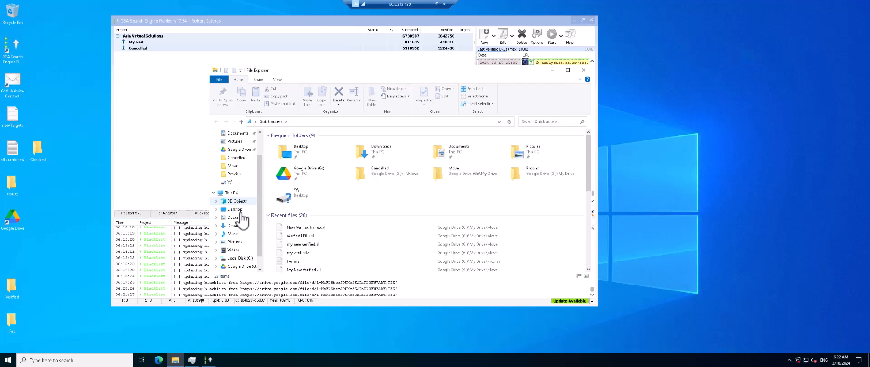
scroll(237, 218, "up", 2)
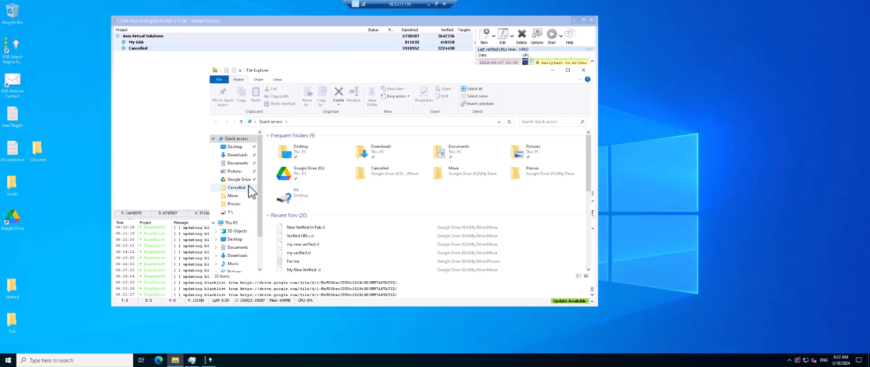
scroll(238, 229, "down", 1)
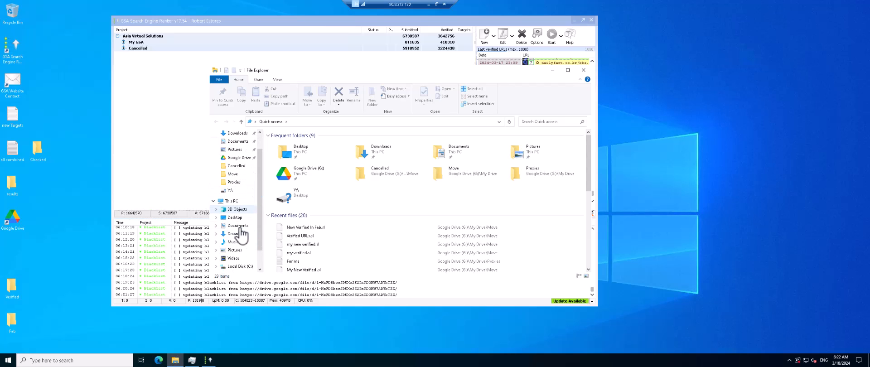
scroll(242, 233, "up", 1)
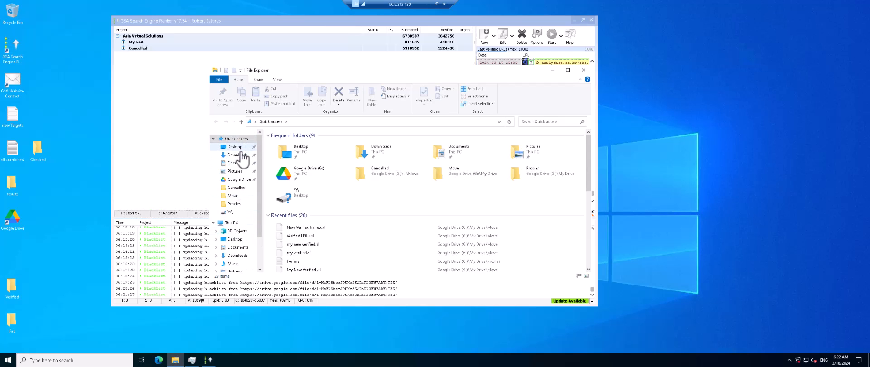
scroll(241, 172, "down", 2)
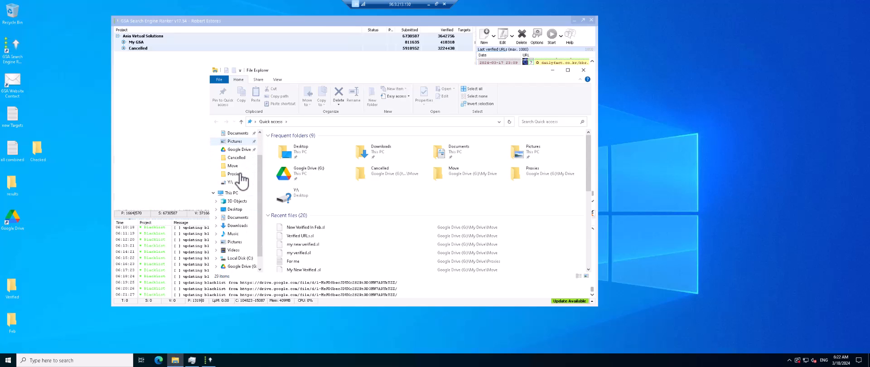
scroll(241, 180, "down", 1)
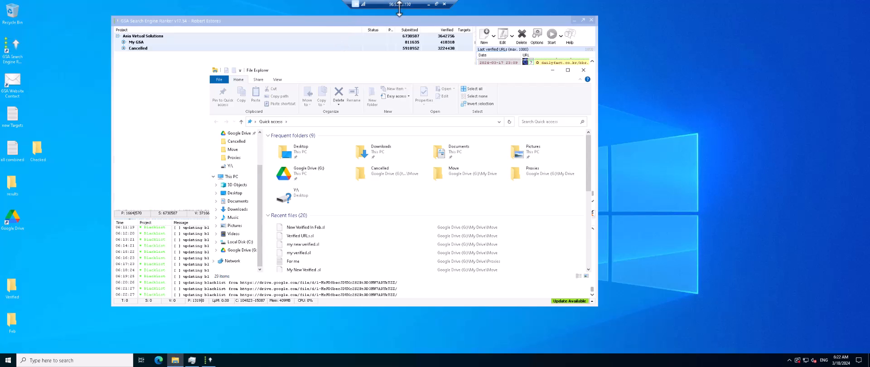
- Open the GSA Search Engine Ranker Update Available screenshot from the local Screenshots folder in Paint, then close it
left_click(428, 4)
mouse_move(348, 363)
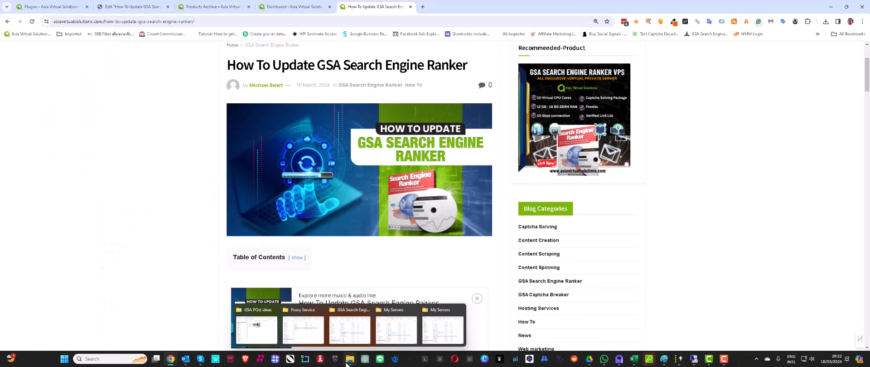
left_click(300, 313)
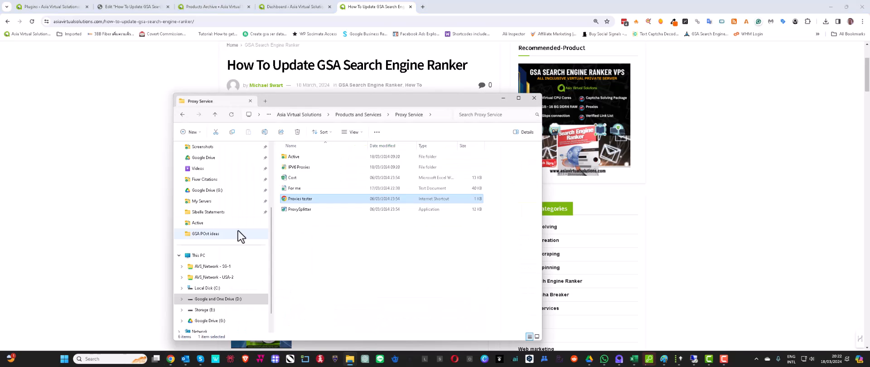
scroll(206, 208, "up", 3)
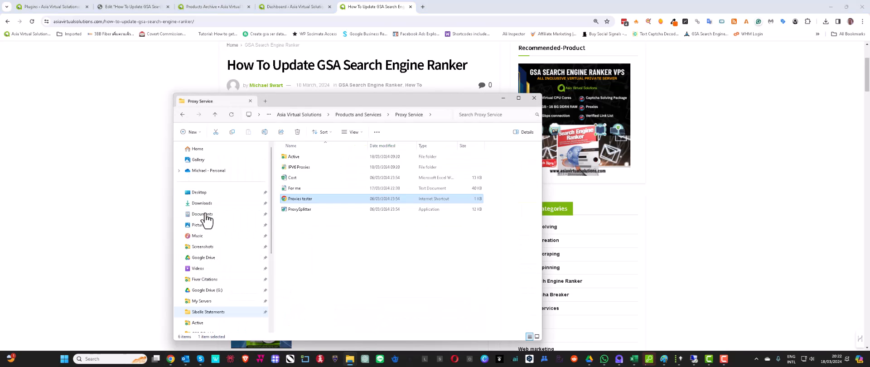
left_click(202, 246)
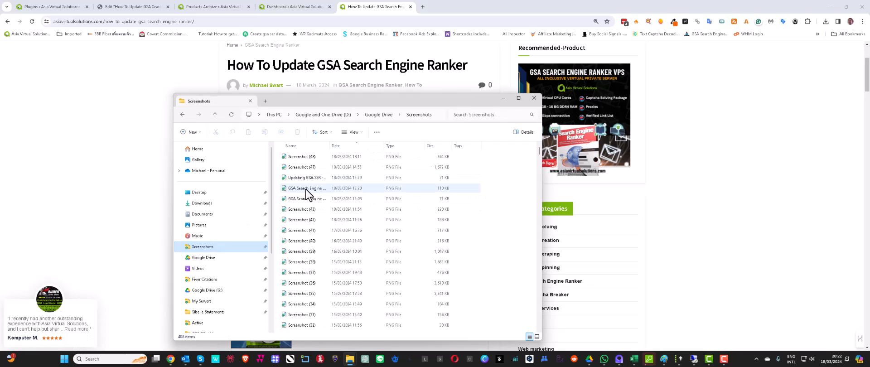
left_click(307, 190)
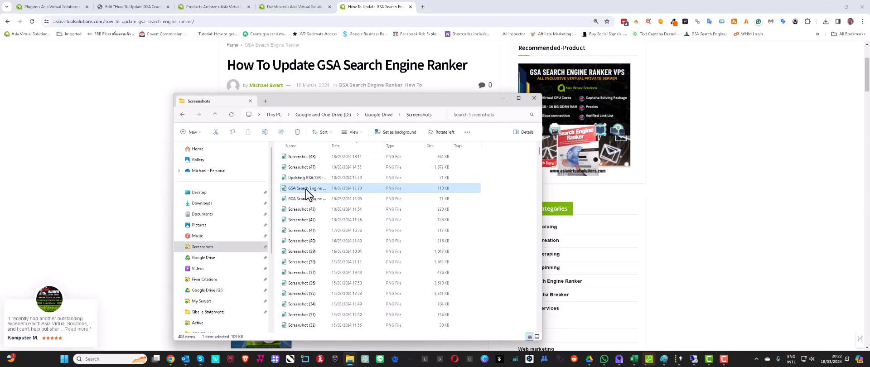
double_click(305, 189)
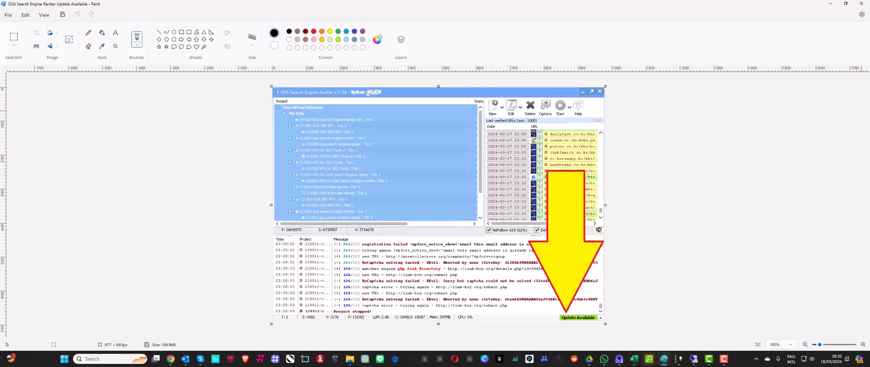
left_click(861, 3)
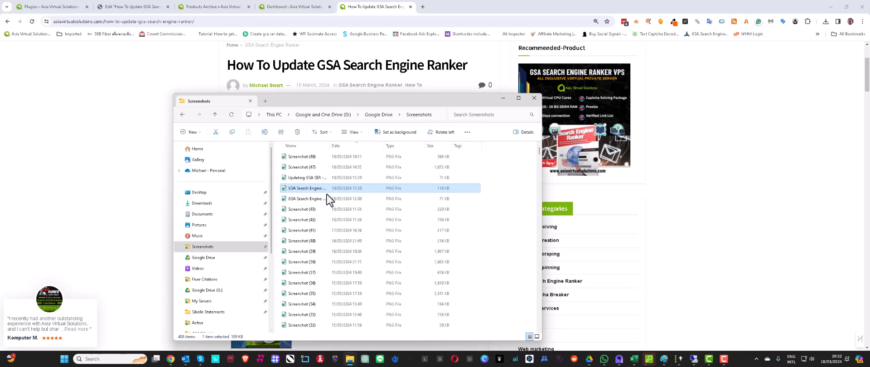
- Open the GSA Search Engine Ranker Update notification screenshot in Paint, zoom into the dialog, and close it
double_click(306, 198)
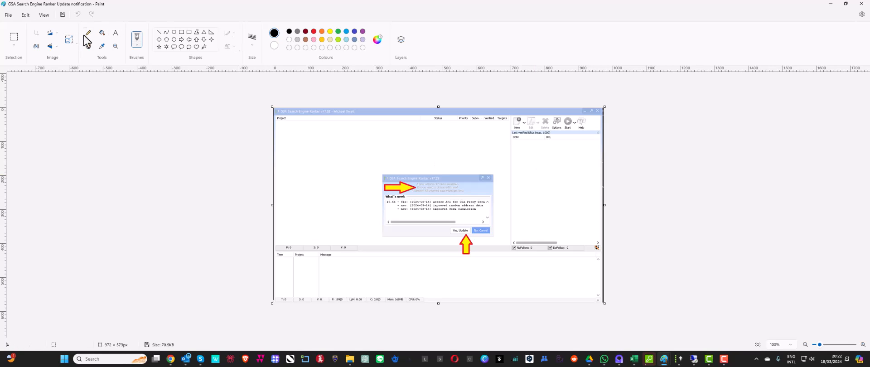
left_click(115, 47)
left_click(410, 227)
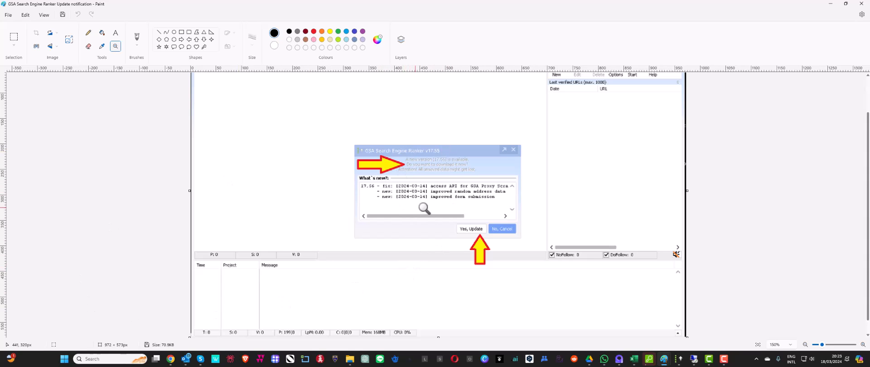
left_click(861, 4)
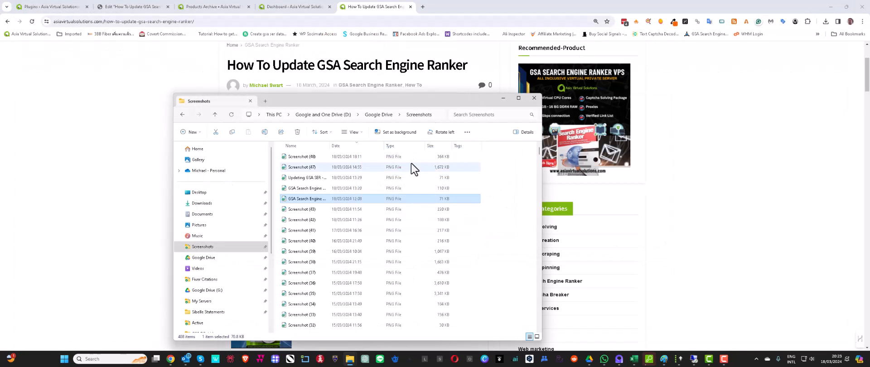
- On the remote server, close File Explorer and enlarge GSA Search Engine Ranker's update dialog to read its changelog
left_click(702, 361)
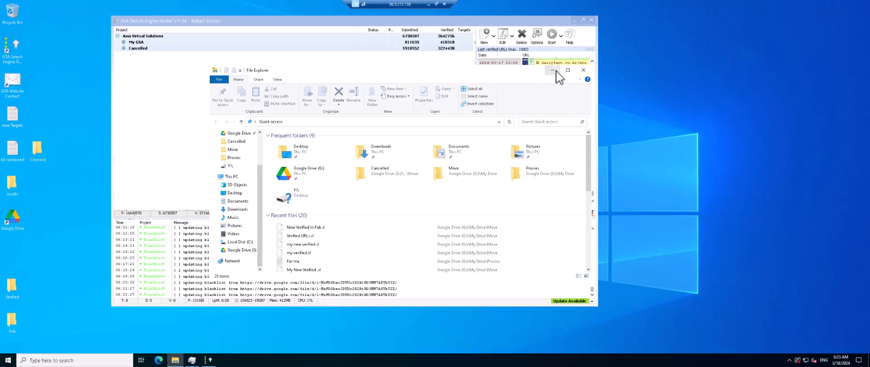
left_click(583, 71)
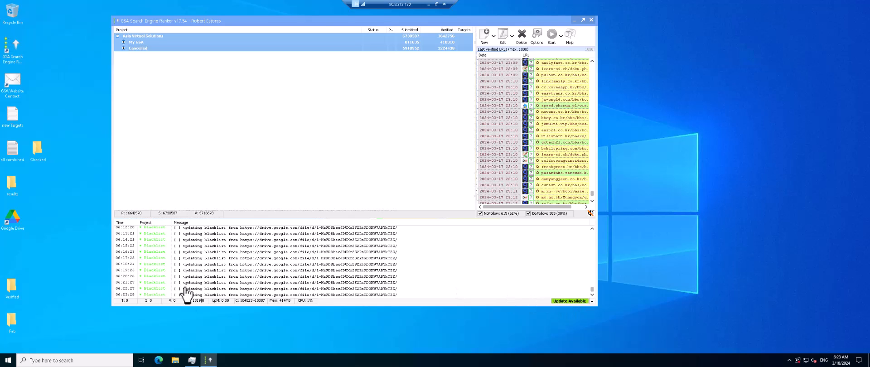
left_click(209, 360)
left_click(209, 360)
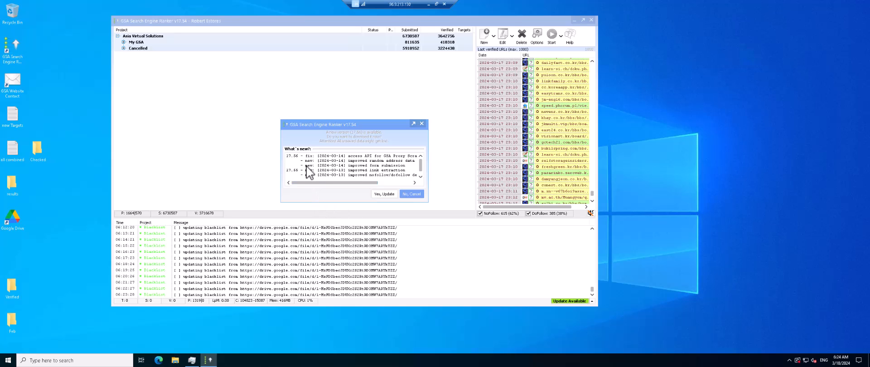
left_click_drag(428, 202, 499, 269)
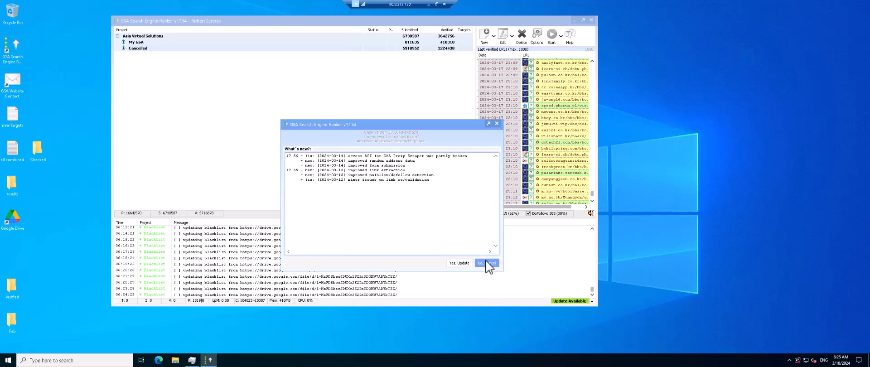
- Accept the available update and choose to overwrite existing files for this and all following conflicts
left_click(459, 264)
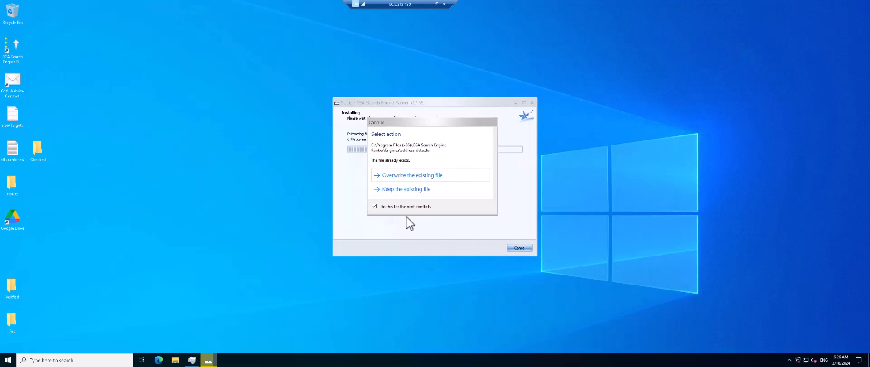
left_click(379, 208)
left_click(412, 176)
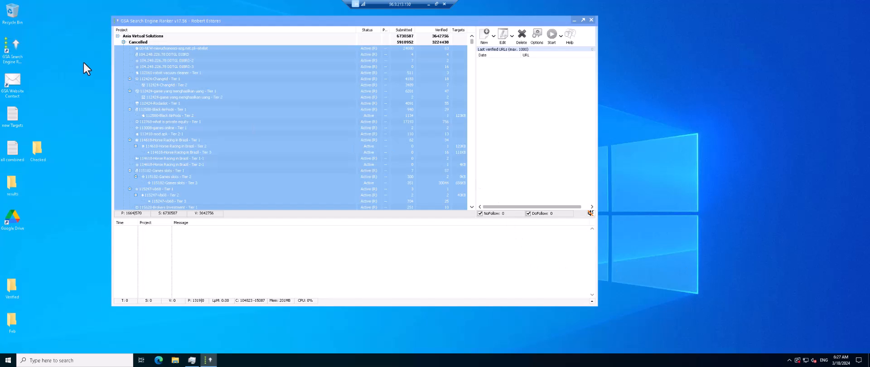
- Collapse the Cancelled project group in the project tree
left_click(116, 35)
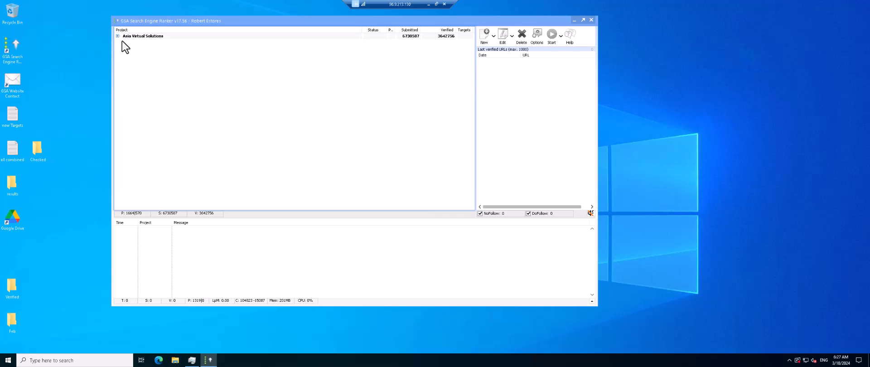
left_click(117, 36)
left_click(119, 42)
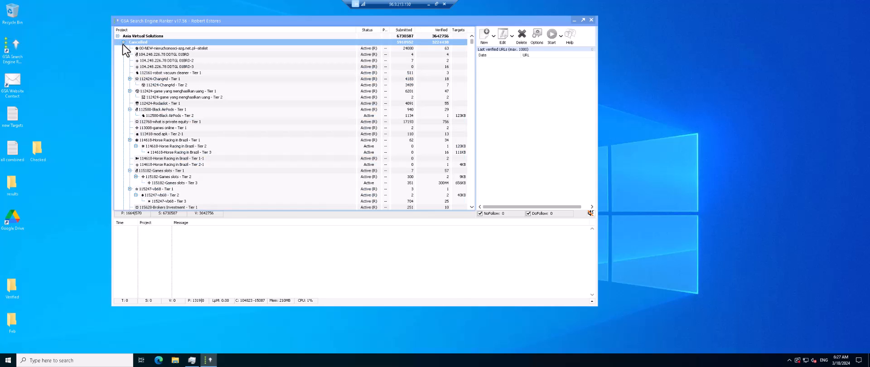
left_click(123, 42)
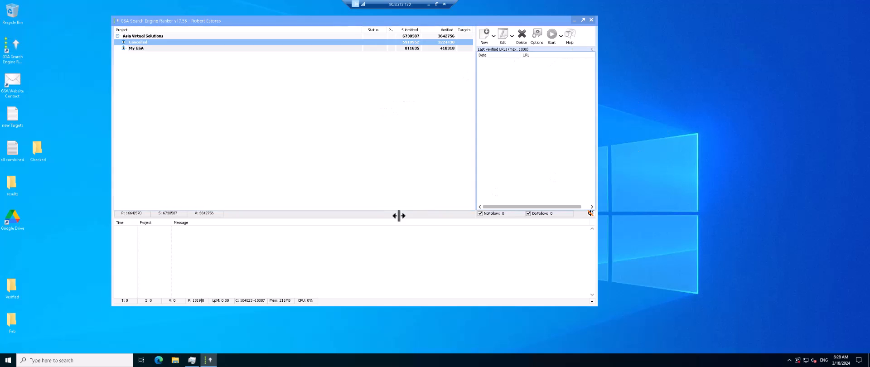
- Open the version history from the Help menu, enlarge it and scroll through the changelog
left_click(572, 38)
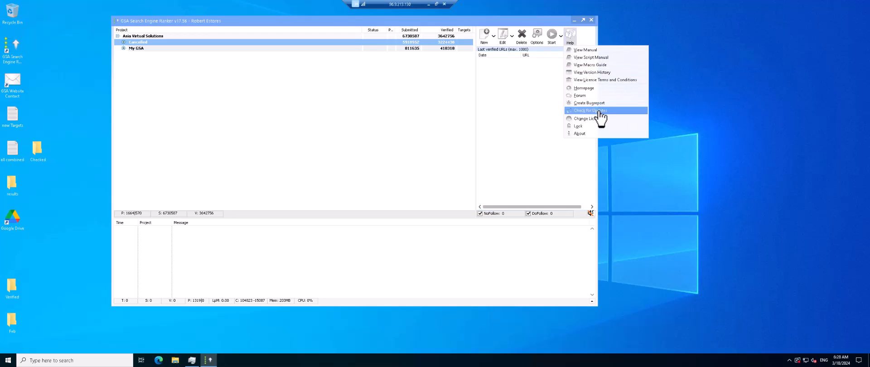
left_click(586, 73)
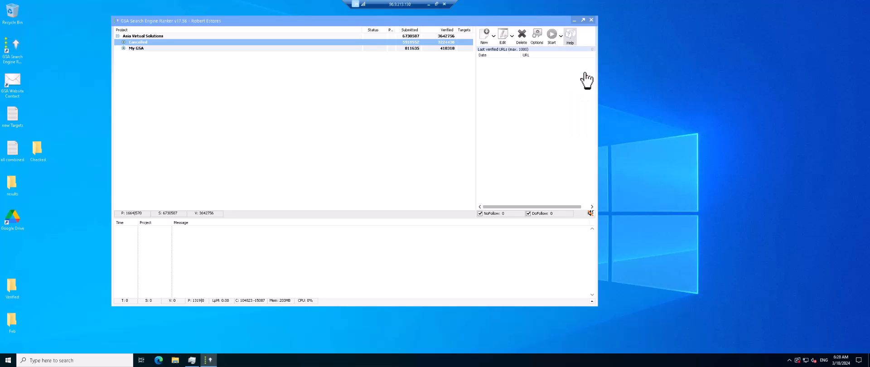
left_click_drag(289, 134, 138, 34)
left_click_drag(420, 194, 580, 278)
scroll(179, 69, "down", 1)
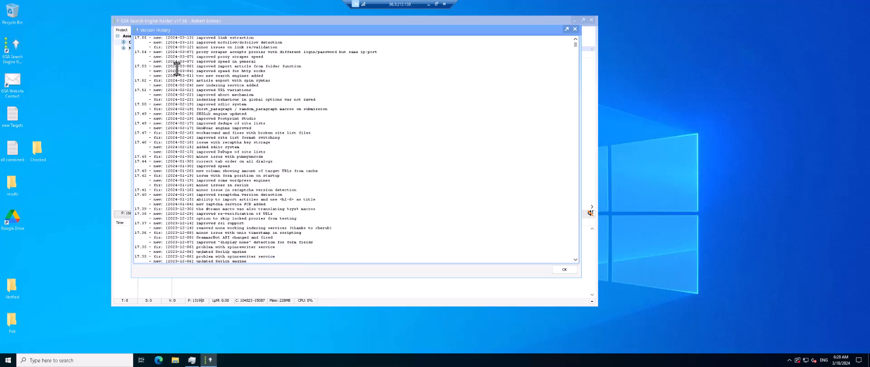
scroll(177, 68, "up", 1)
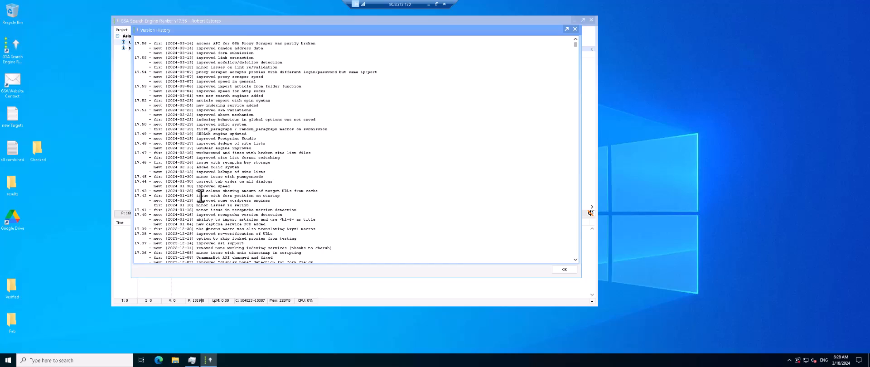
scroll(200, 196, "down", 20)
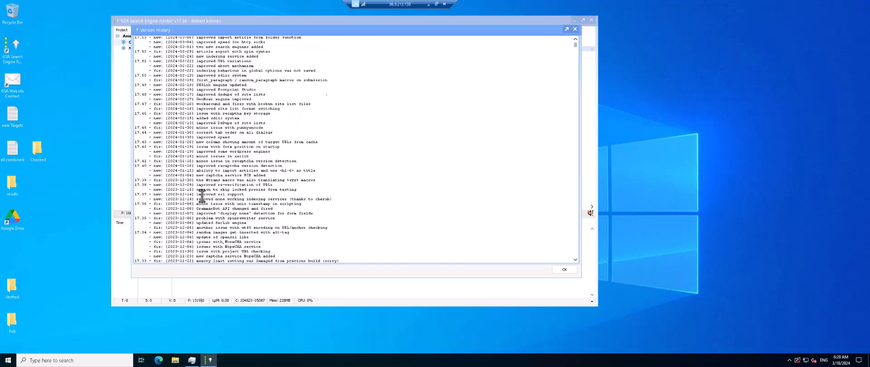
scroll(202, 195, "up", 20)
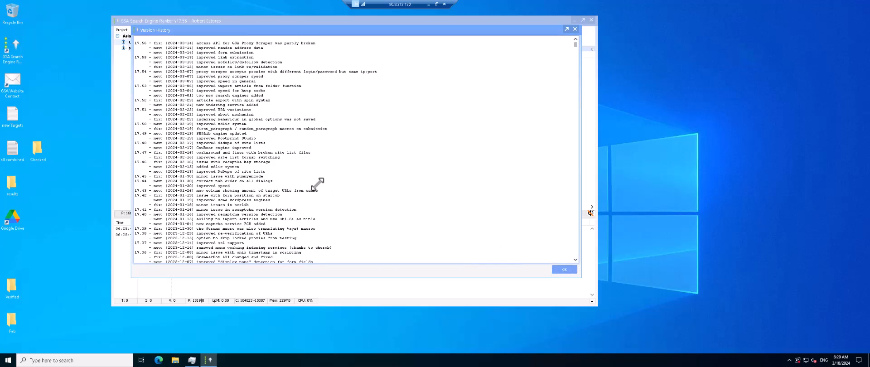
scroll(317, 183, "down", 20)
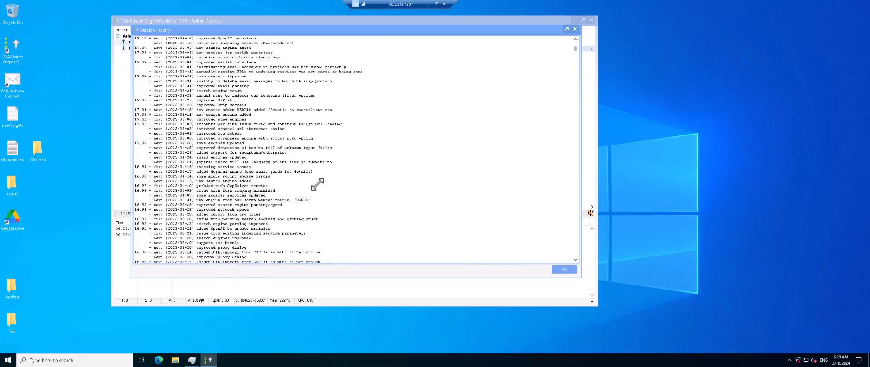
scroll(315, 196, "down", 20)
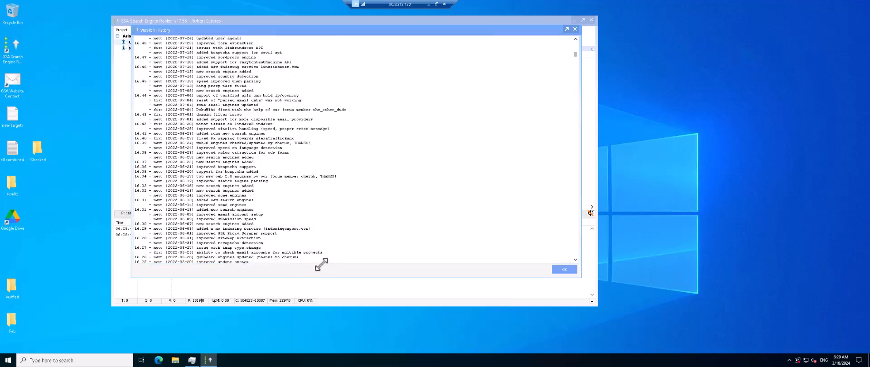
scroll(156, 123, "down", 20)
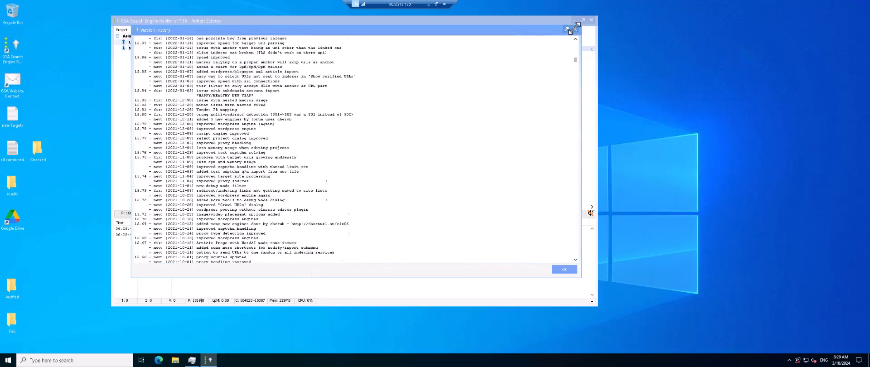
scroll(156, 123, "down", 3)
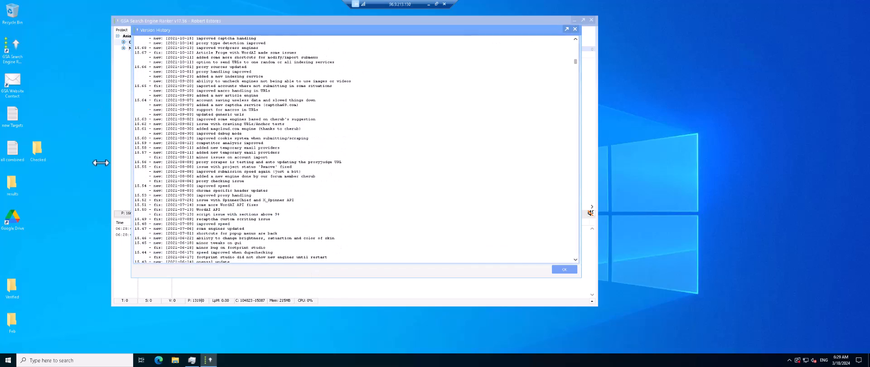
- Open File Explorer and navigate to C:\Program Files (x86)\GSA Search Engine Ranker
double_click(34, 148)
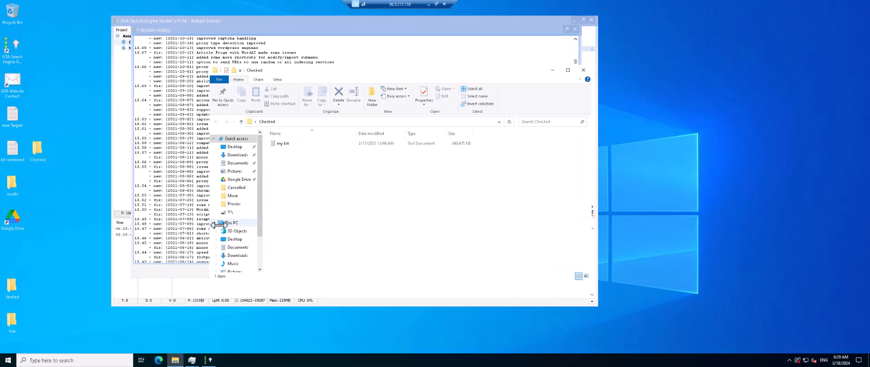
left_click(234, 223)
left_click(322, 215)
double_click(323, 215)
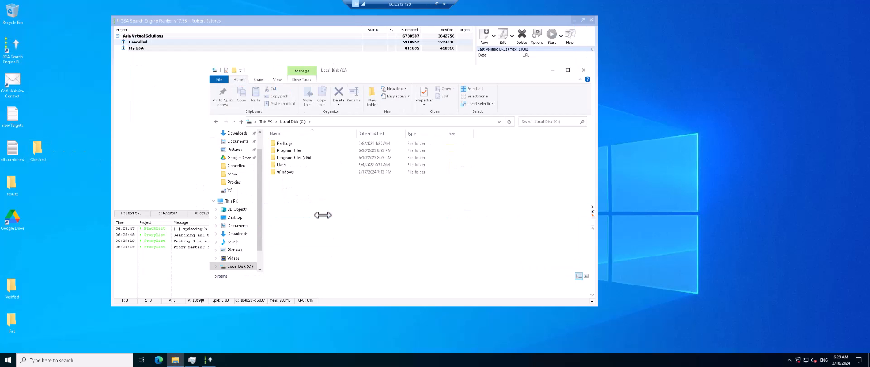
double_click(293, 156)
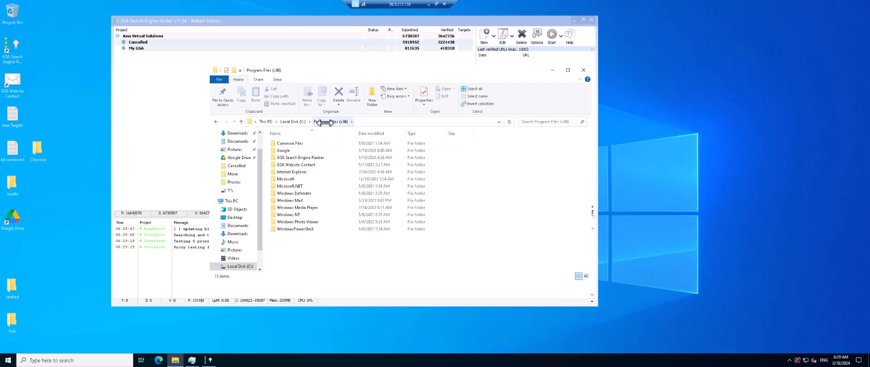
double_click(309, 157)
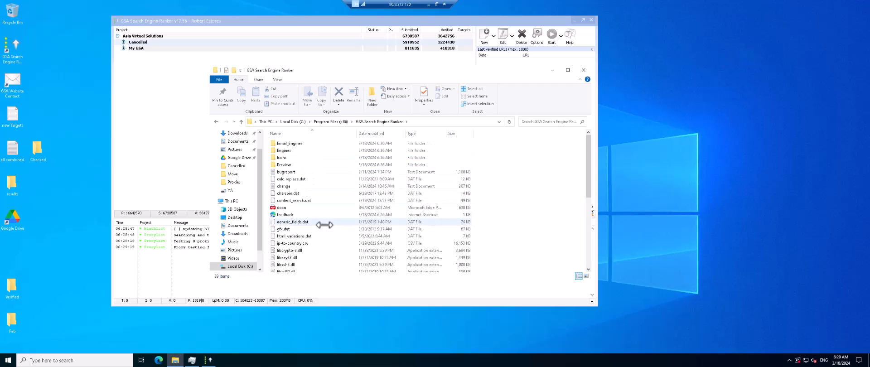
- Inspect the Search_Engine_Ranker and Search_Engine_Ranker_old application files, then close File Explorer
scroll(323, 222, "down", 2)
scroll(322, 218, "down", 4)
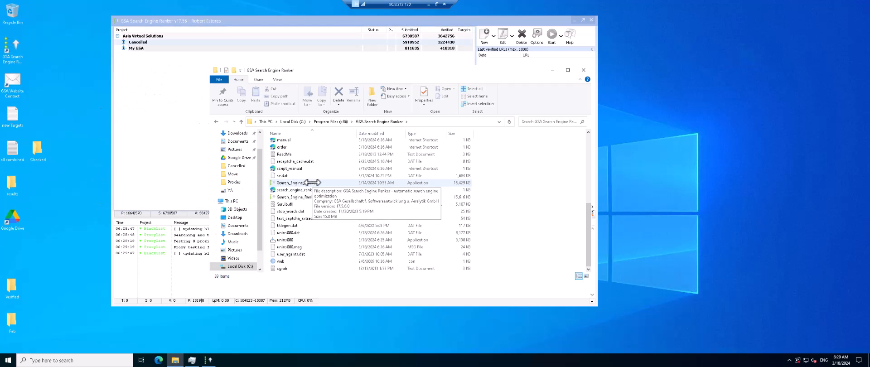
left_click(312, 183)
left_click(319, 198)
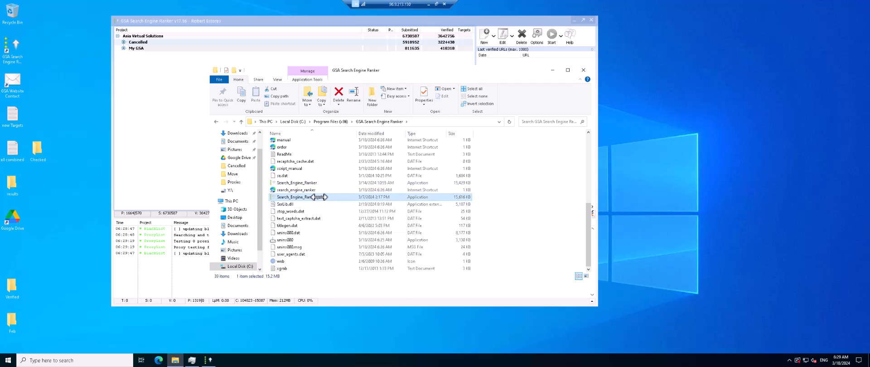
right_click(319, 197)
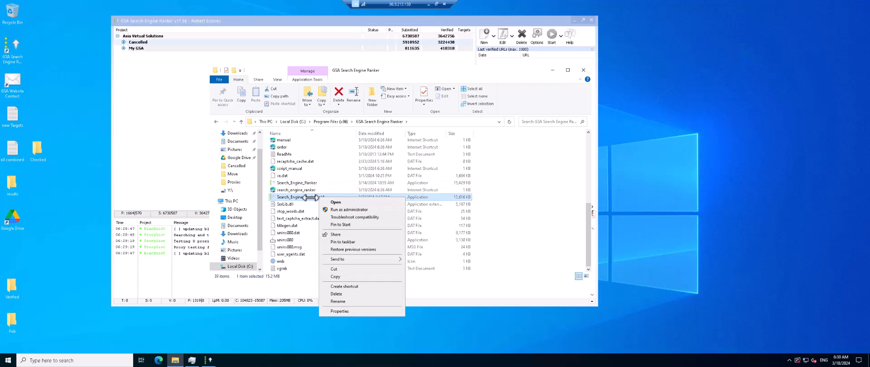
left_click(530, 181)
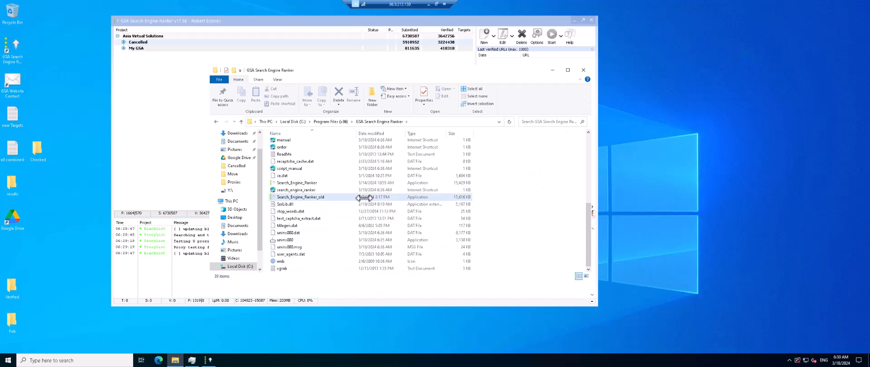
left_click(582, 70)
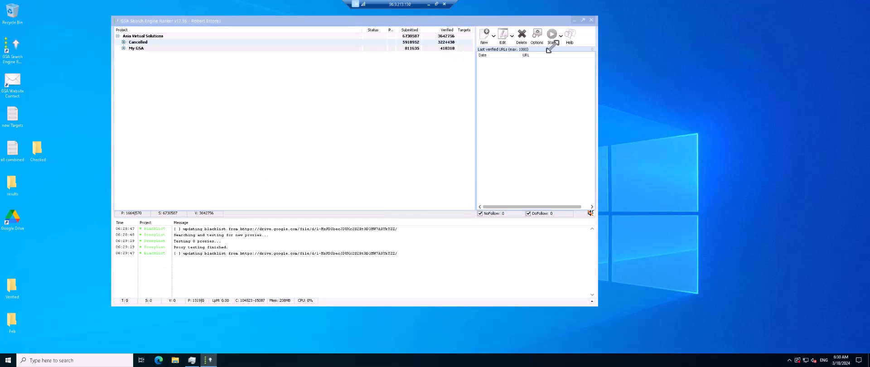
- Check for updates again from the Help menu and dismiss the resulting message
left_click(570, 34)
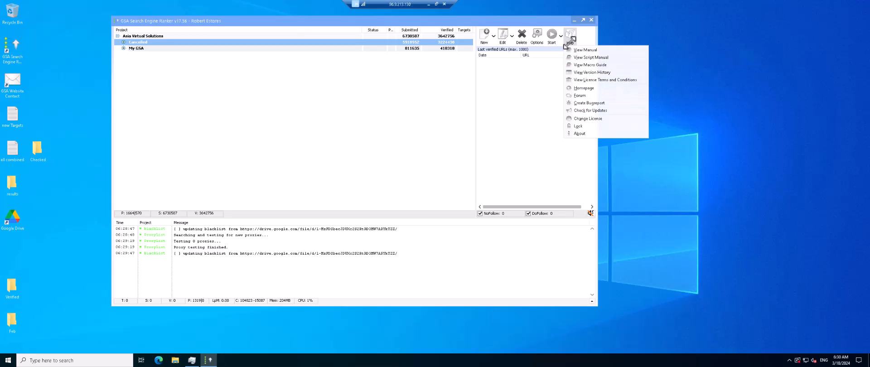
left_click(596, 110)
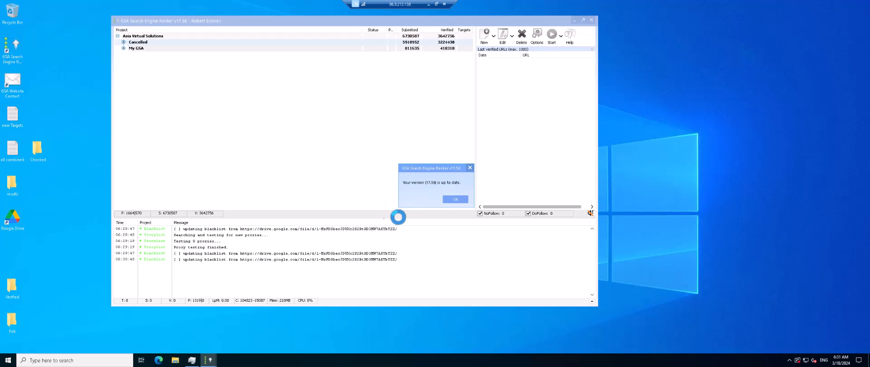
left_click(457, 198)
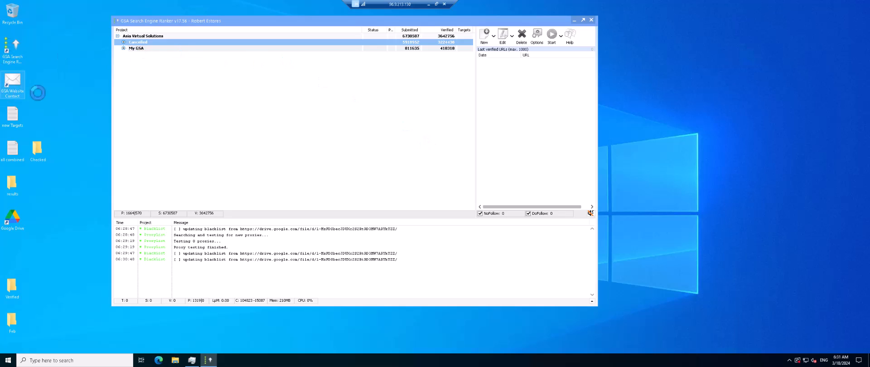
- Expand the My GSA project group in the project tree
left_click(351, 269)
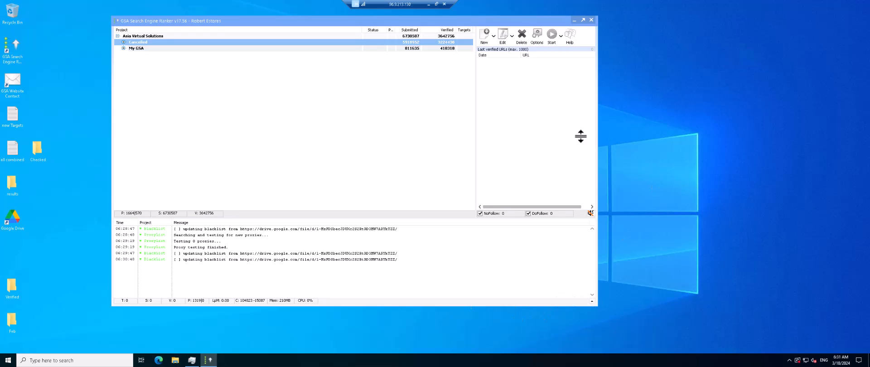
left_click(123, 48)
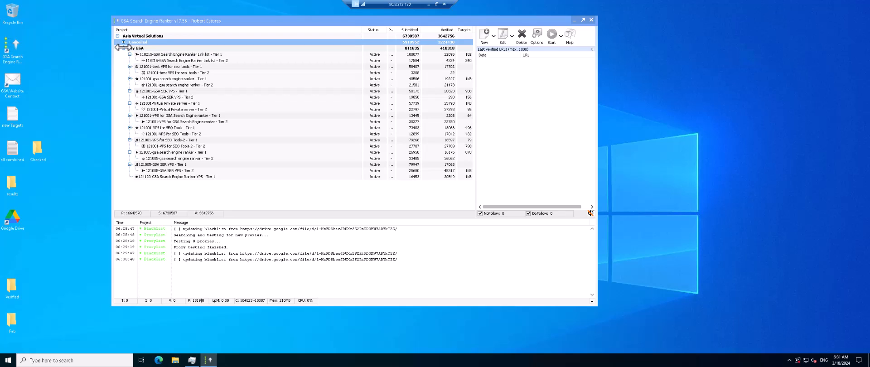